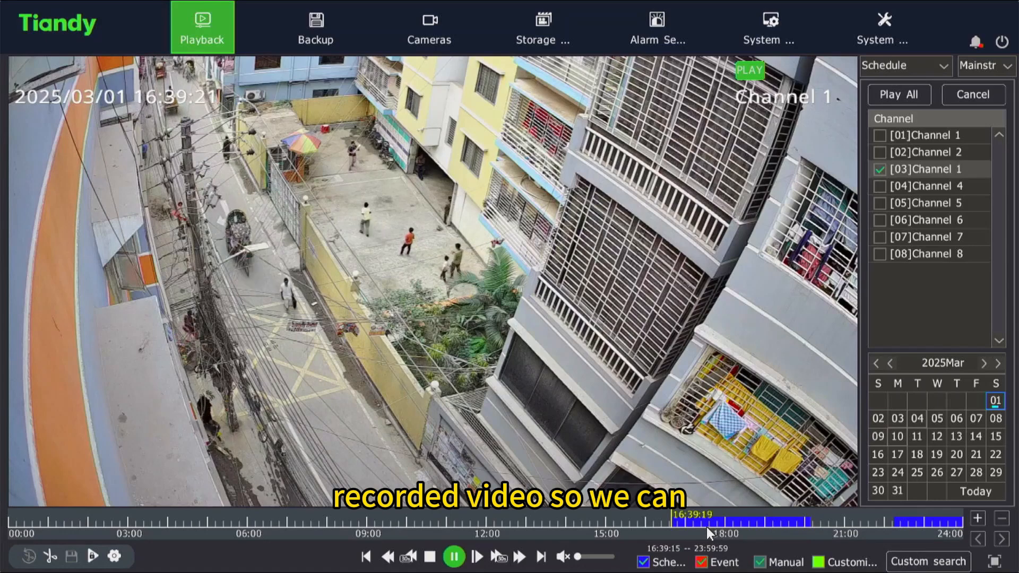
Clip the channel 3 recording of 2025-03-01 from 16:47:01 to 16:59:01 on a more detailed playback timeline
click(978, 518)
click(976, 518)
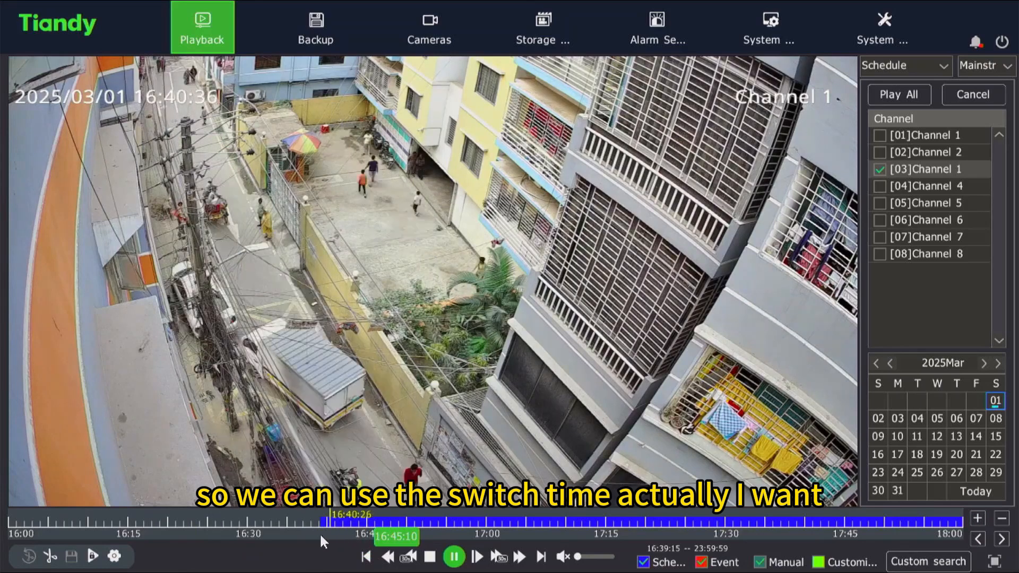
drag(323, 533, 382, 532)
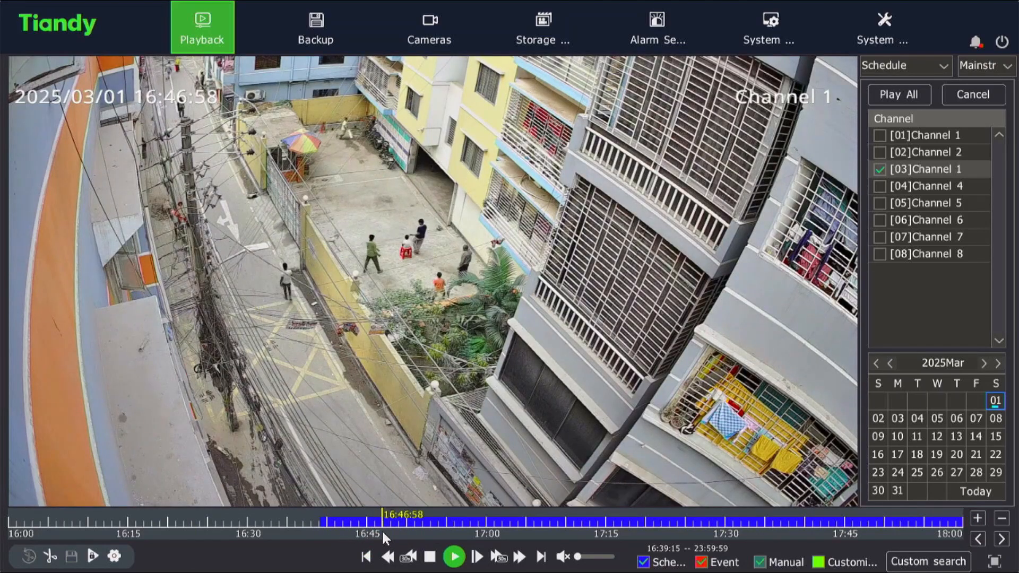
click(50, 557)
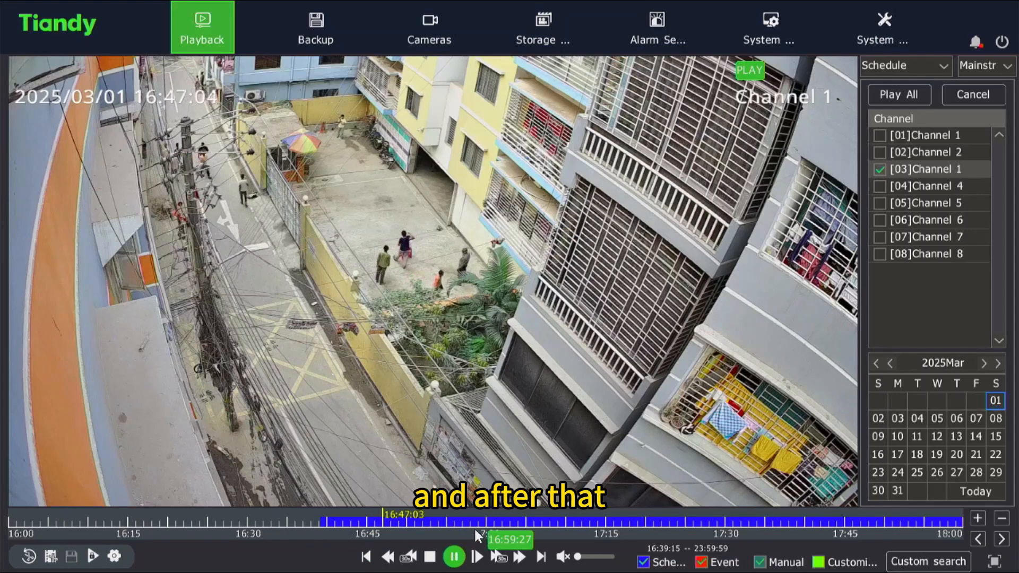
mouse_move(474, 526)
mouse_down()
mouse_move(432, 527)
mouse_move(479, 522)
mouse_up()
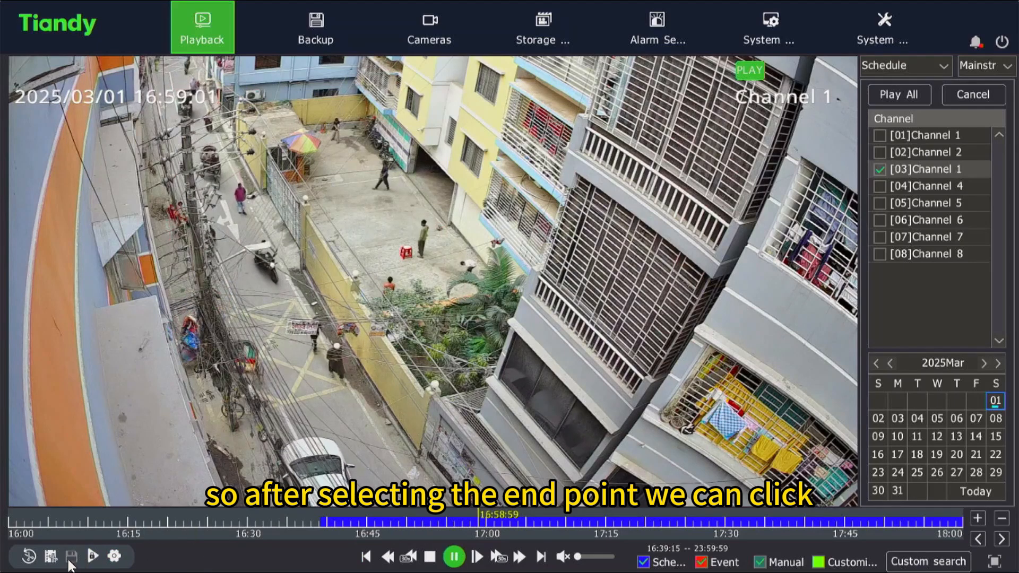
click(51, 557)
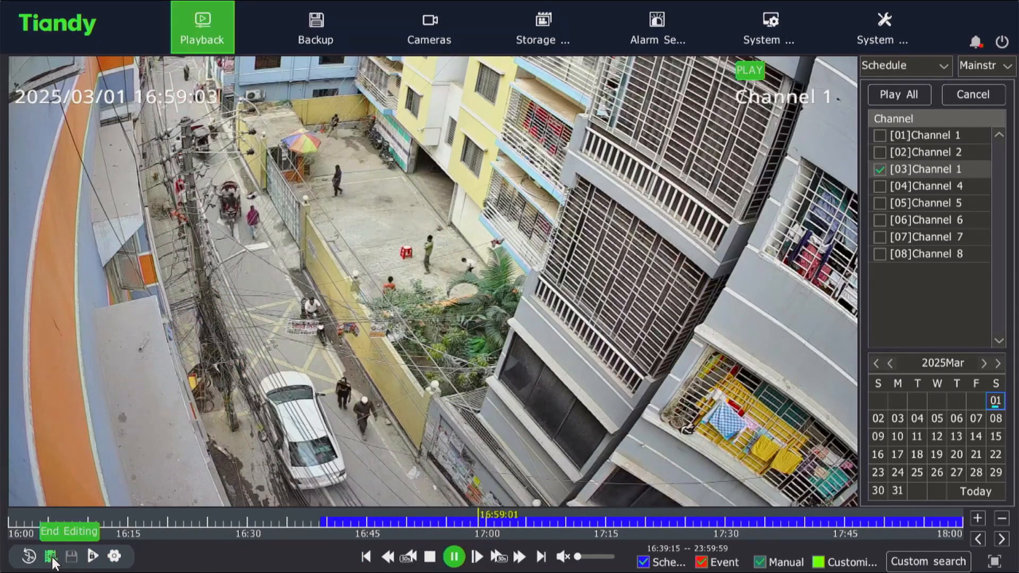
click(51, 556)
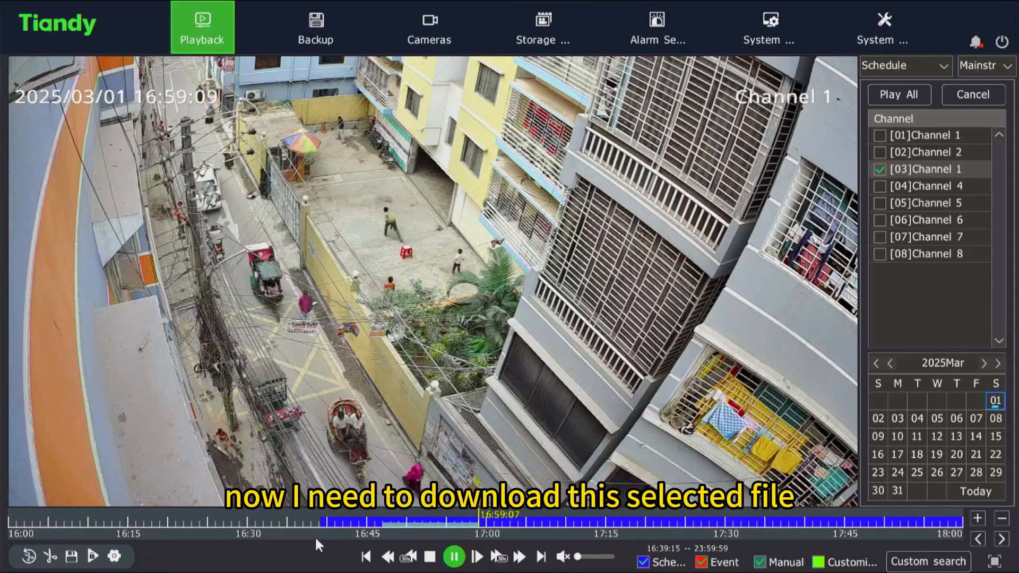
Save the channel 3 clip by selecting it in the clips list and backing it up to the root of device USB1-1
click(74, 557)
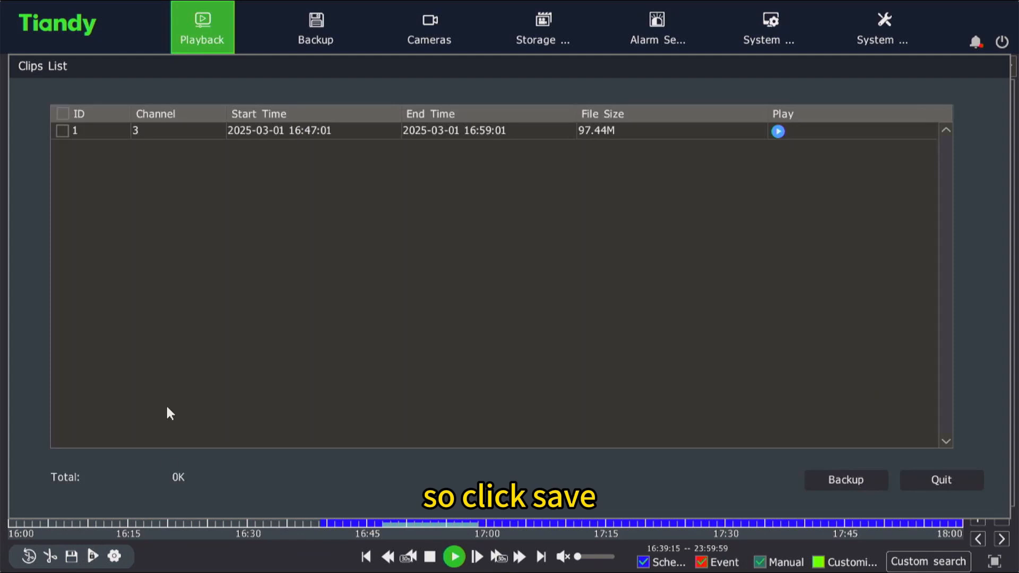
click(69, 132)
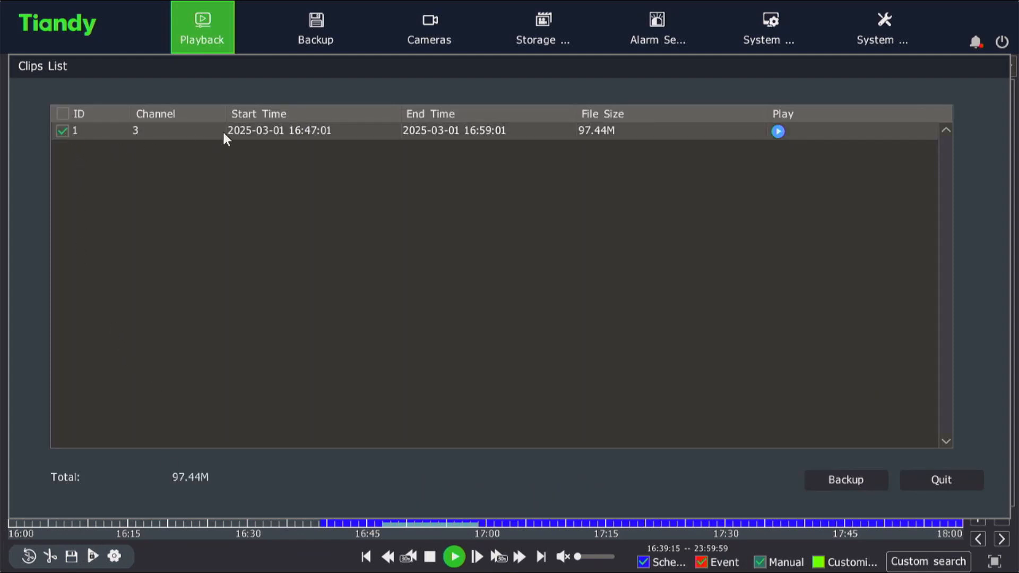
click(829, 481)
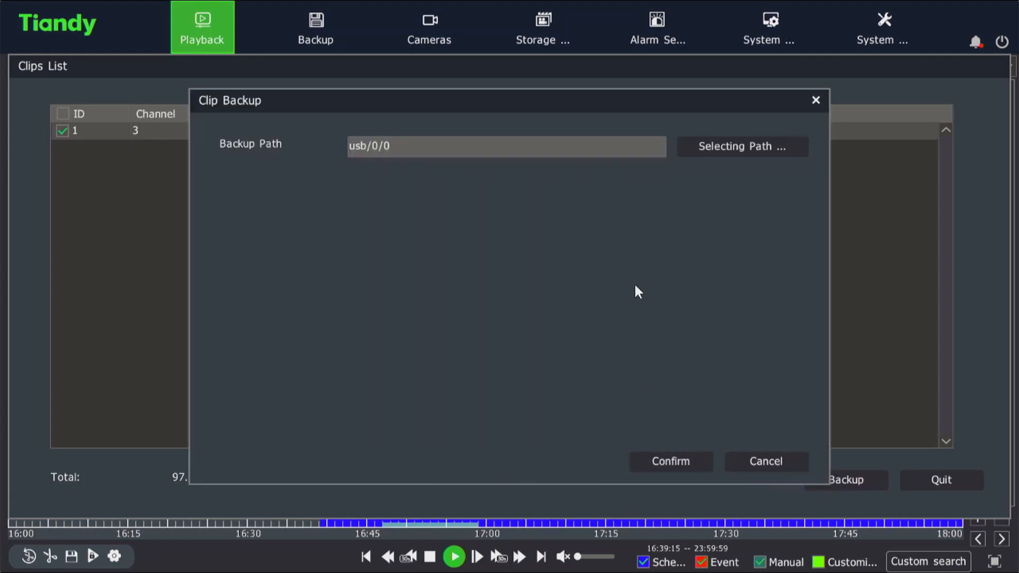
click(744, 145)
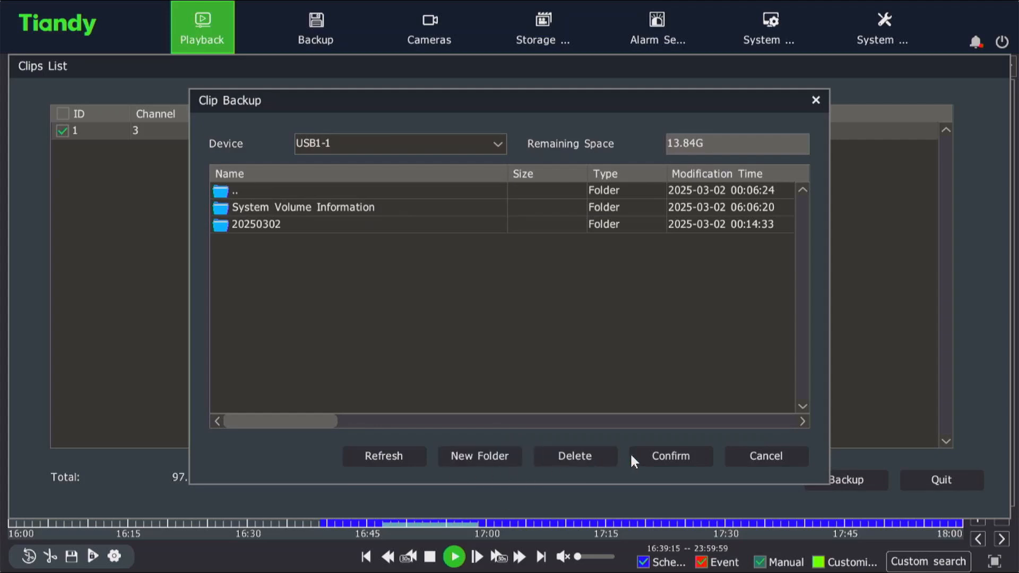
click(666, 454)
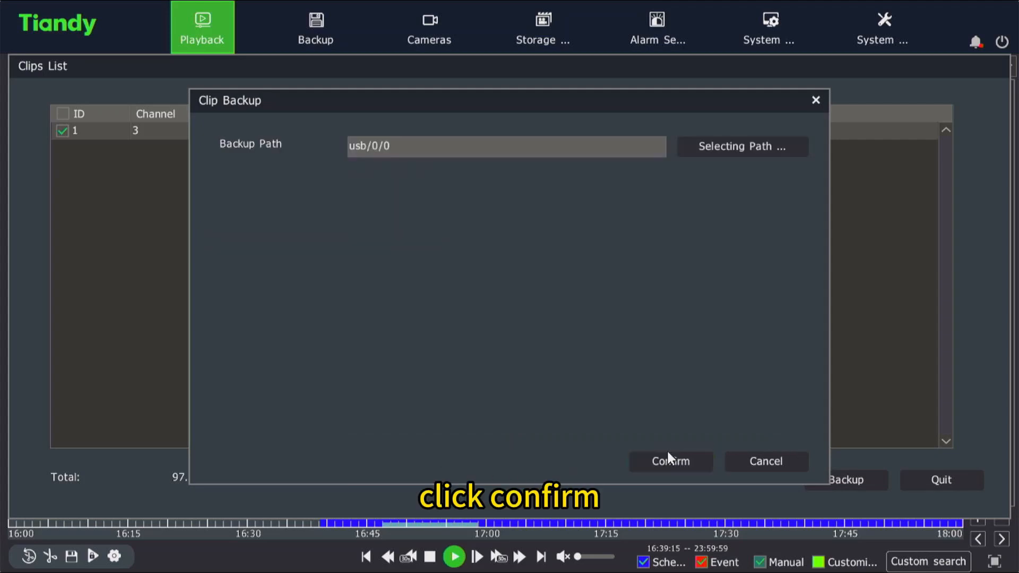
click(671, 461)
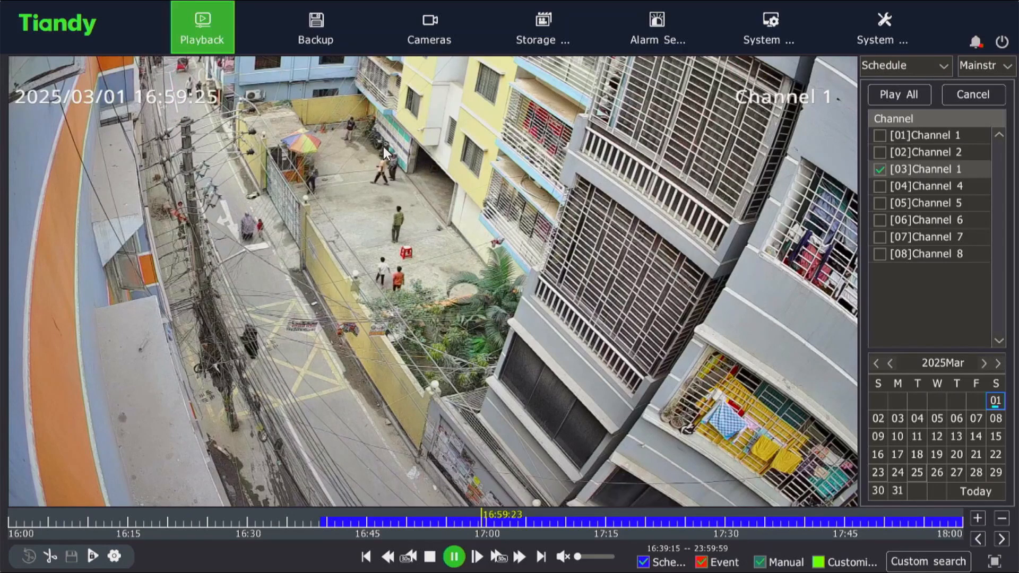
Open the recorder's backup settings and search channel 03's mainstream record files of all types with the time range Yesterday
click(323, 33)
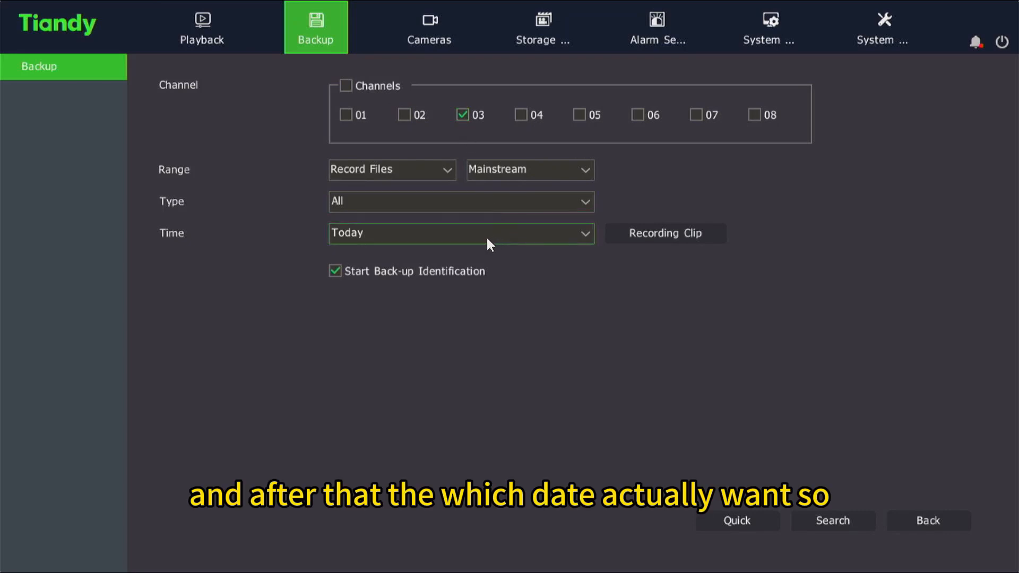
click(438, 233)
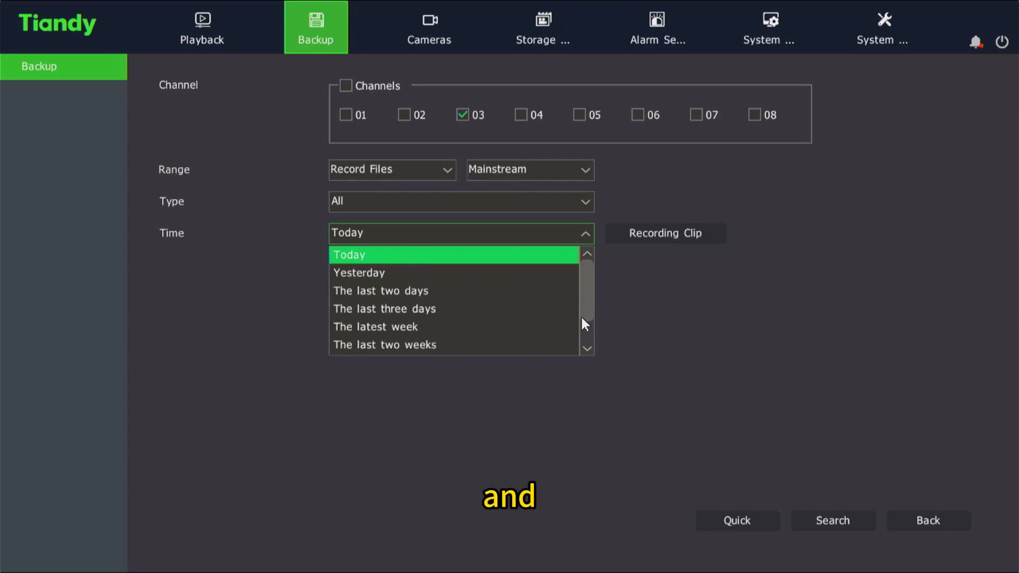
drag(584, 305, 594, 335)
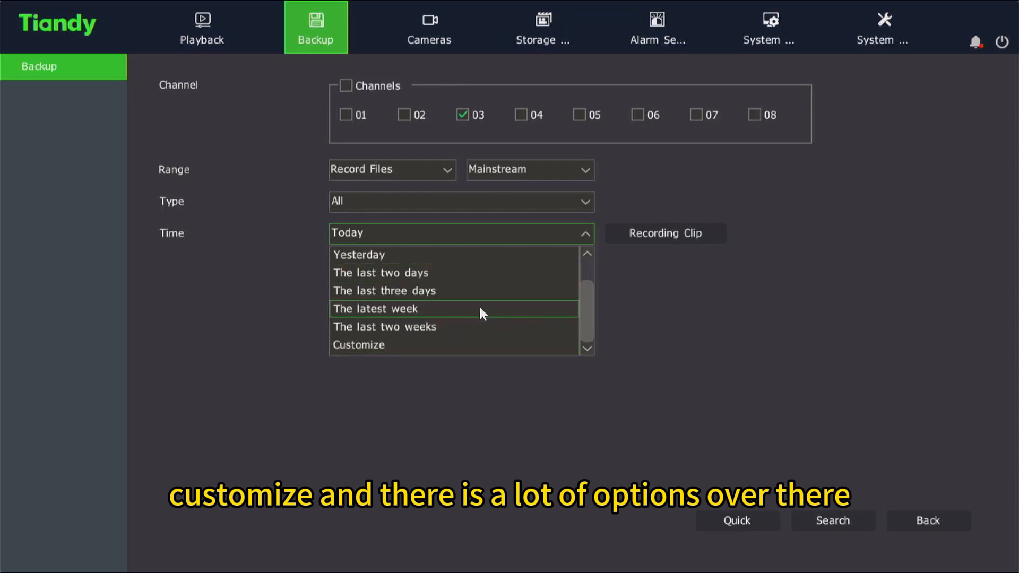
click(436, 263)
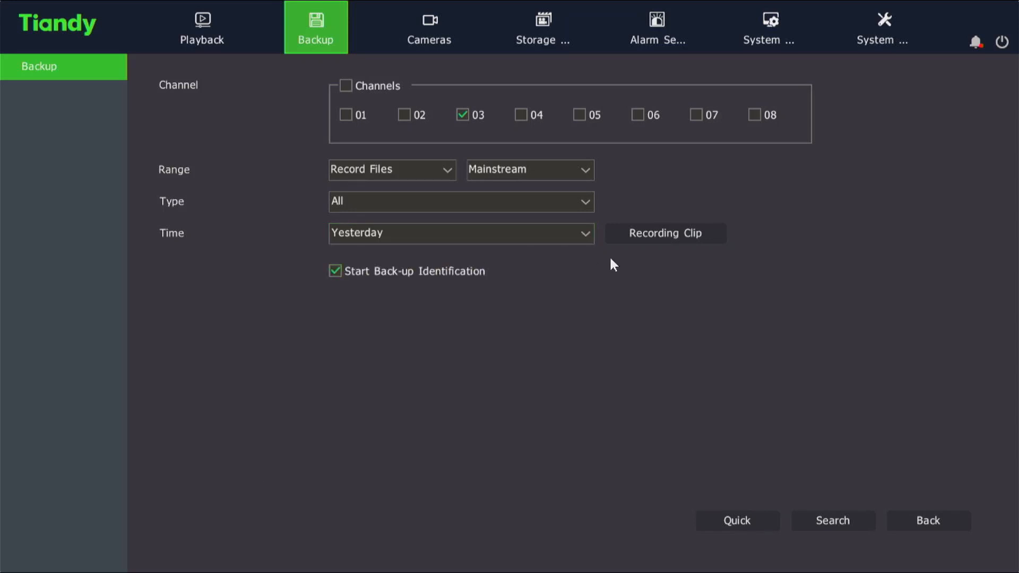
click(837, 523)
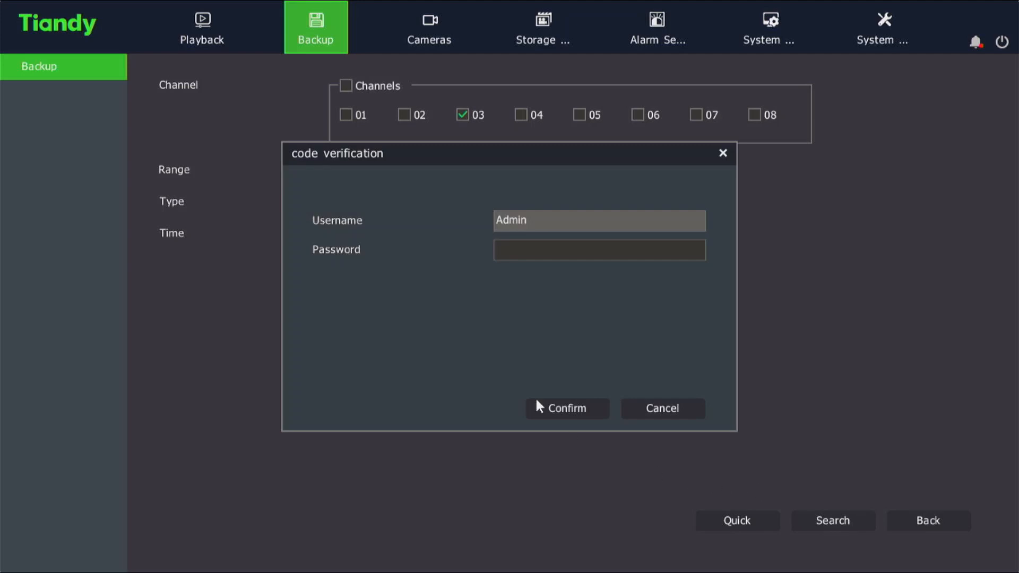
Enter the Admin account's password in the code verification and confirm it to list the recordings
click(526, 253)
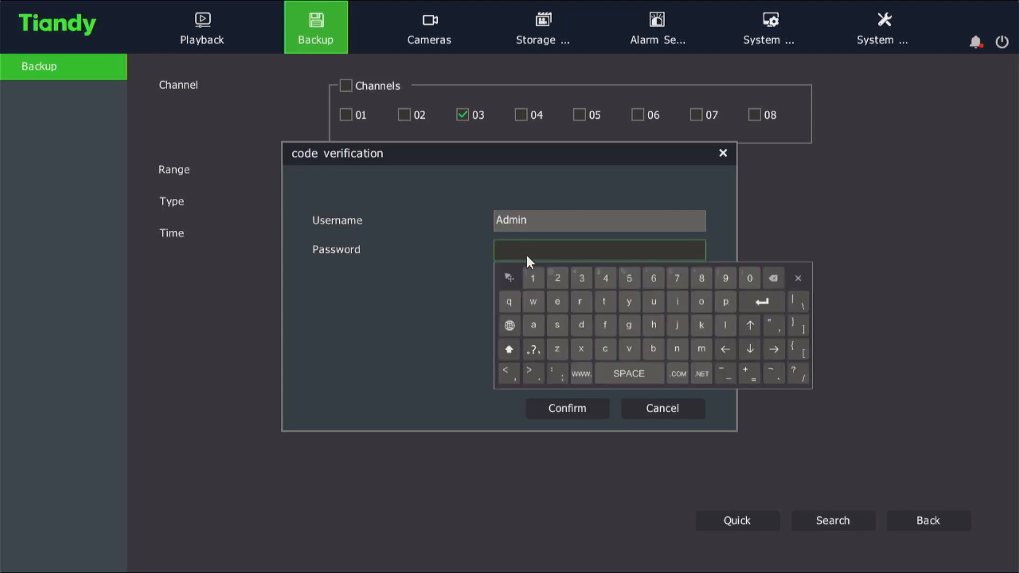
click(538, 328)
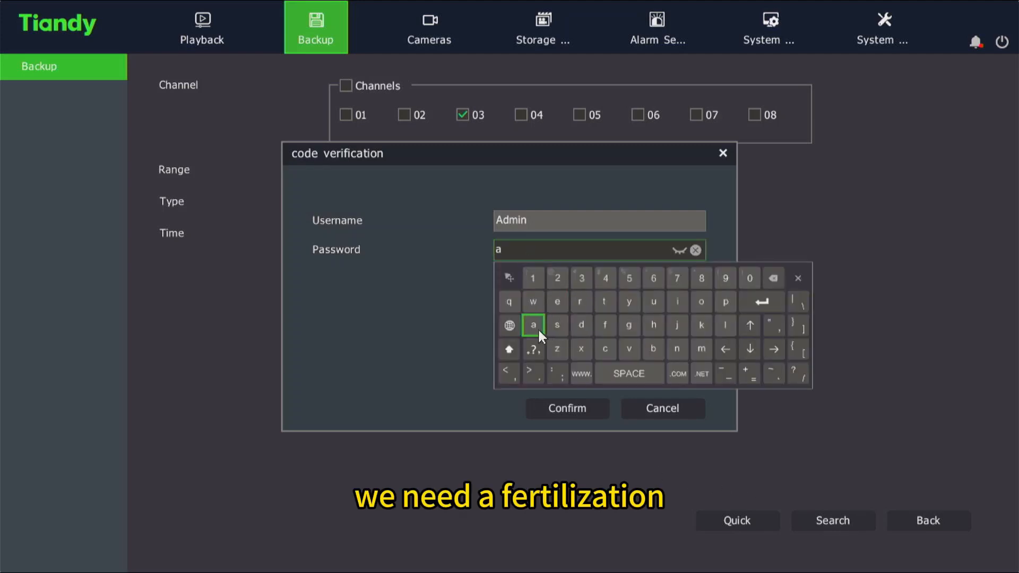
click(584, 328)
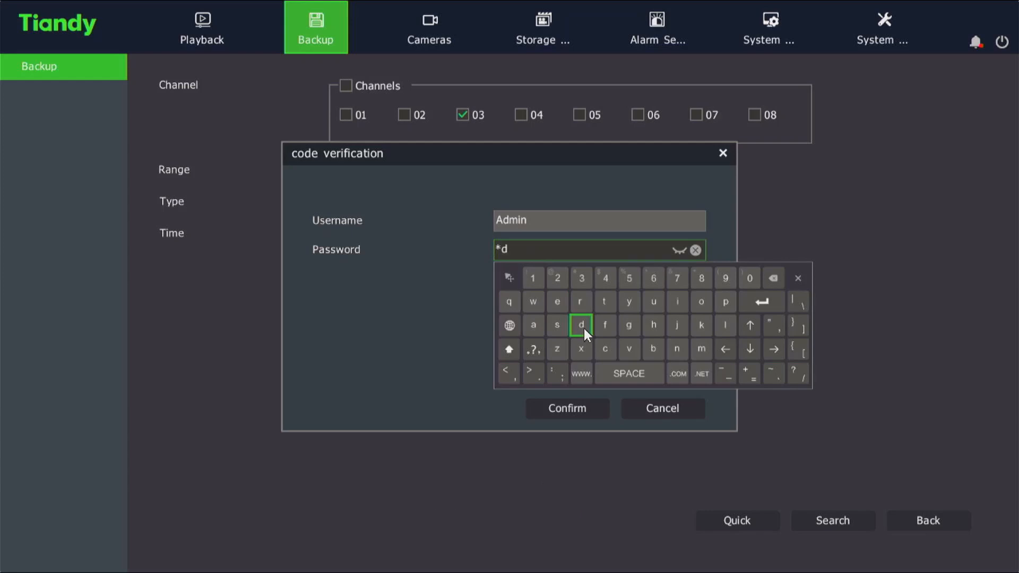
click(702, 350)
click(677, 302)
click(676, 350)
click(513, 350)
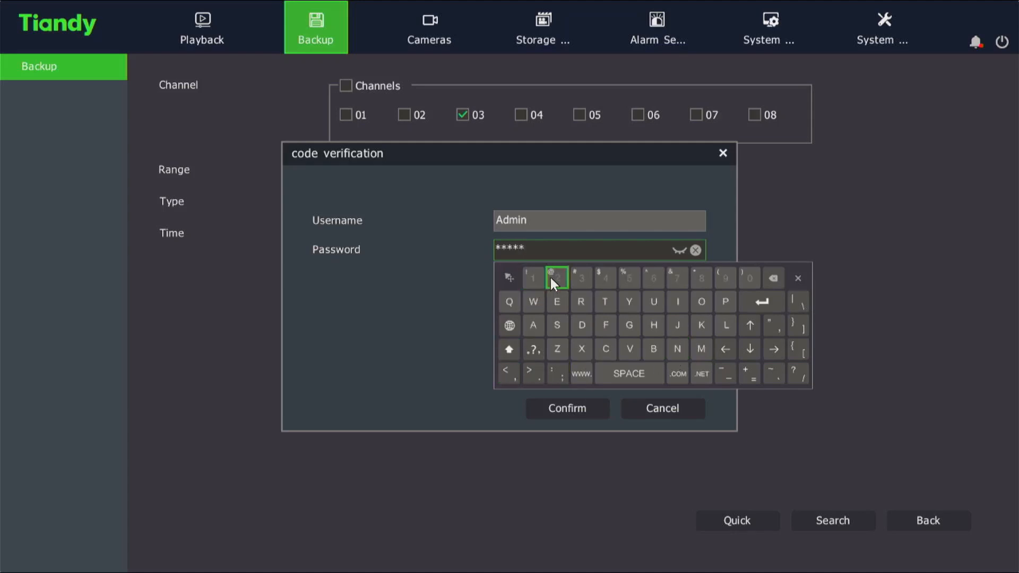
click(555, 277)
click(509, 350)
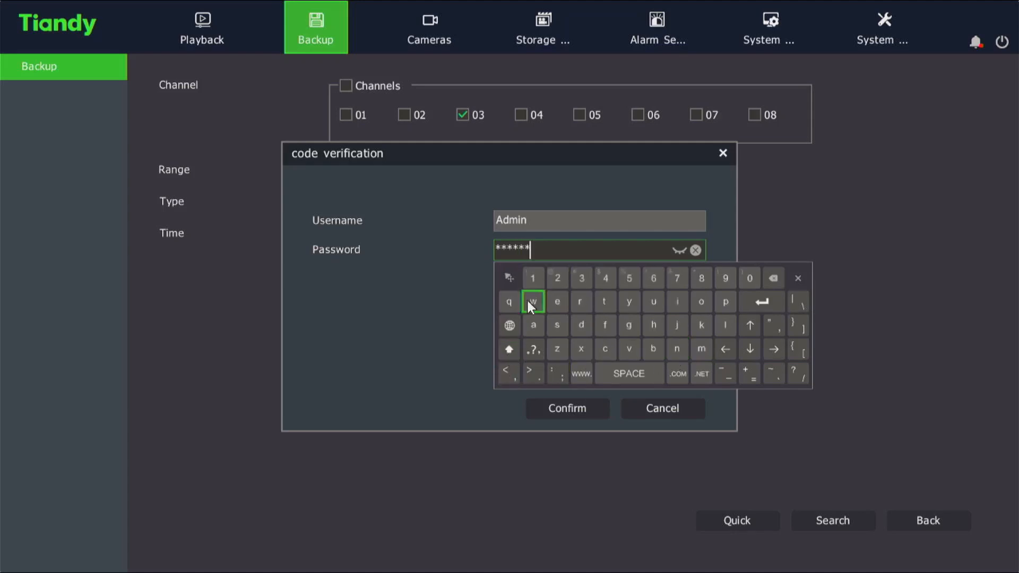
click(533, 287)
click(558, 287)
click(574, 284)
click(440, 340)
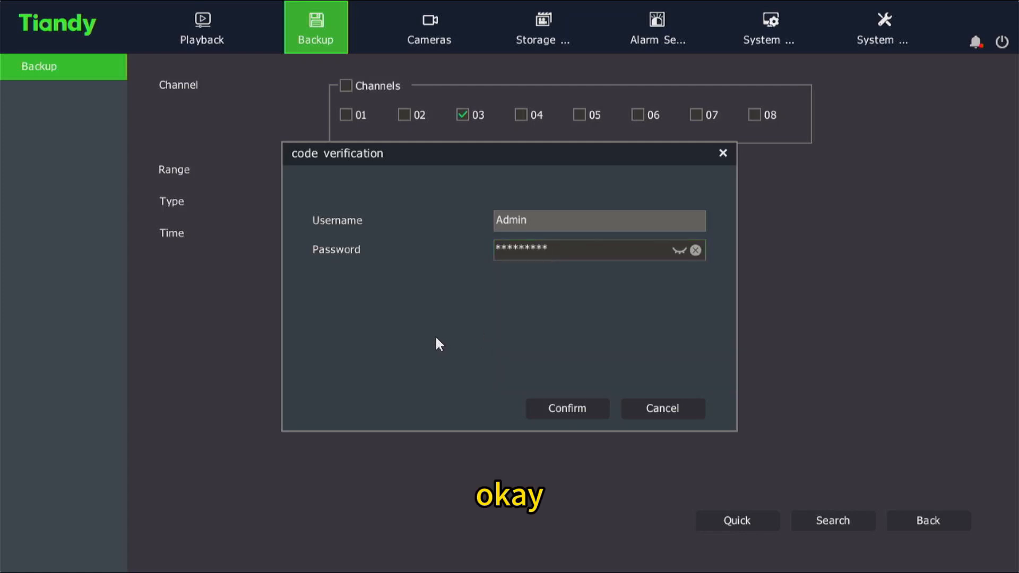
click(569, 407)
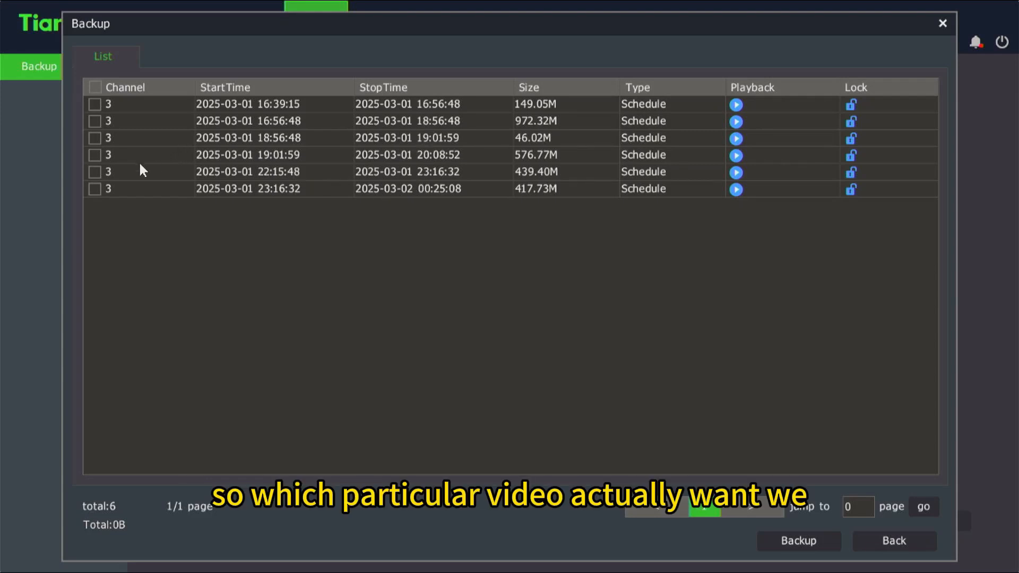
click(101, 162)
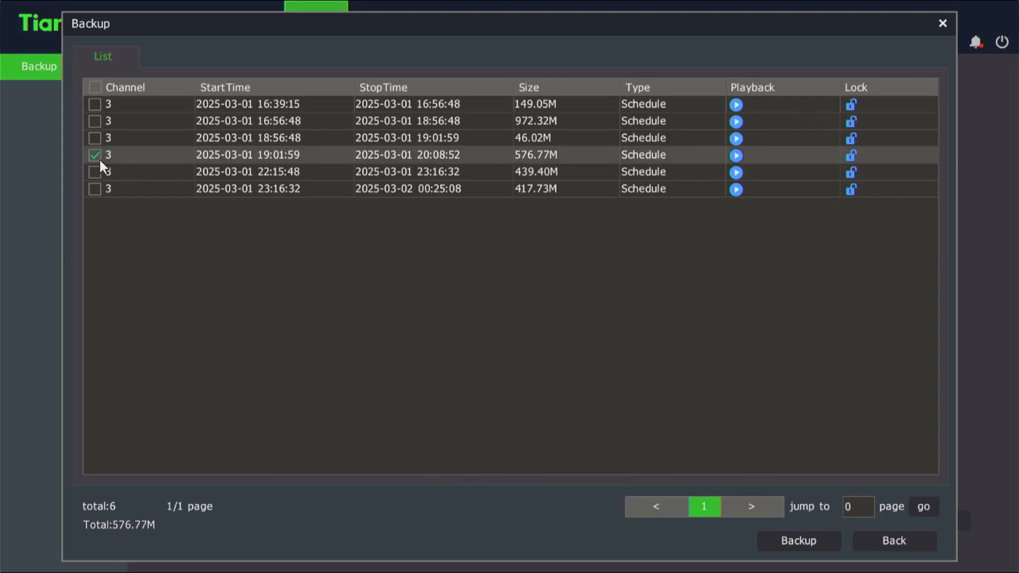
click(801, 541)
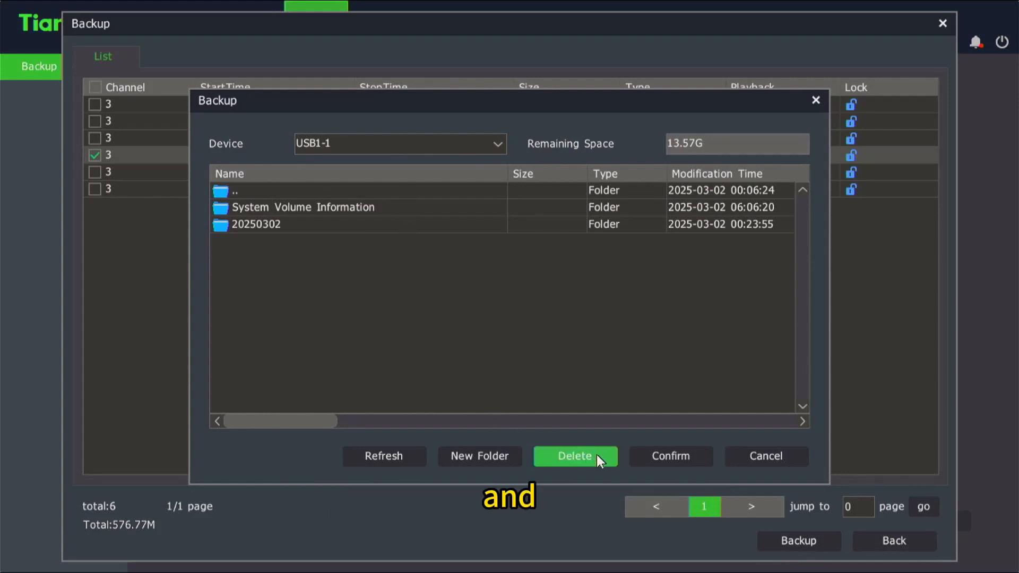
click(686, 457)
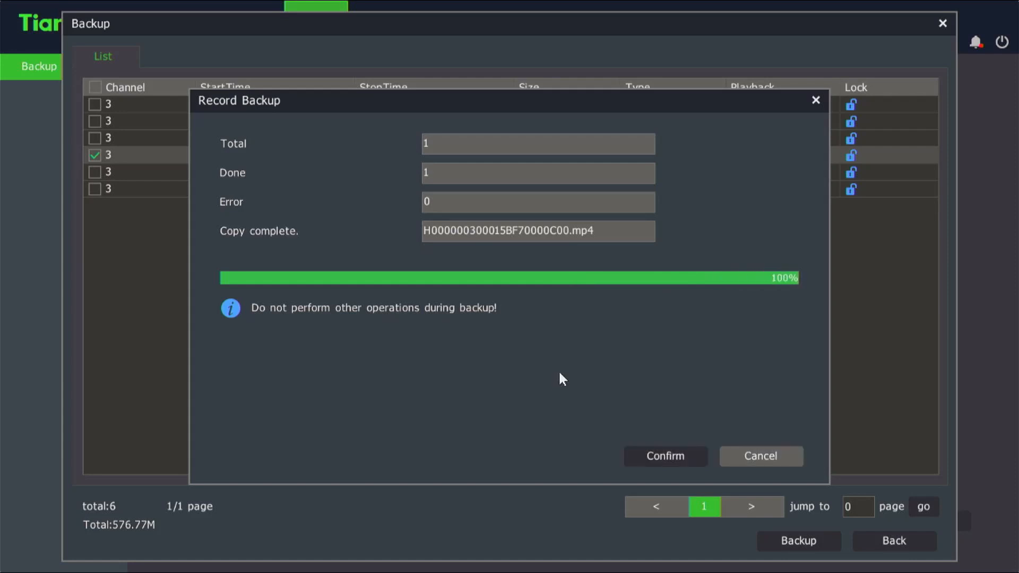
click(693, 460)
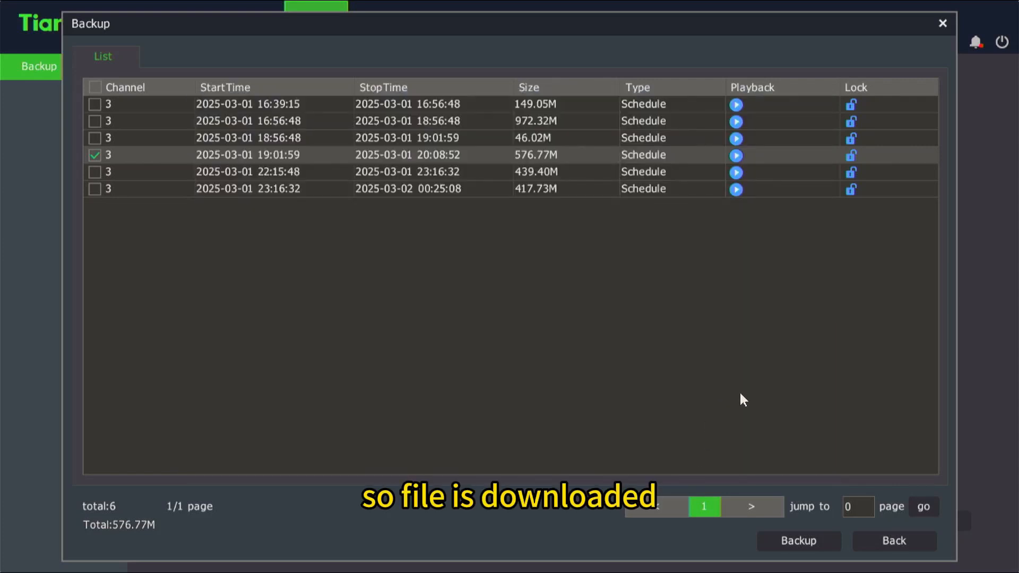
right_click(609, 317)
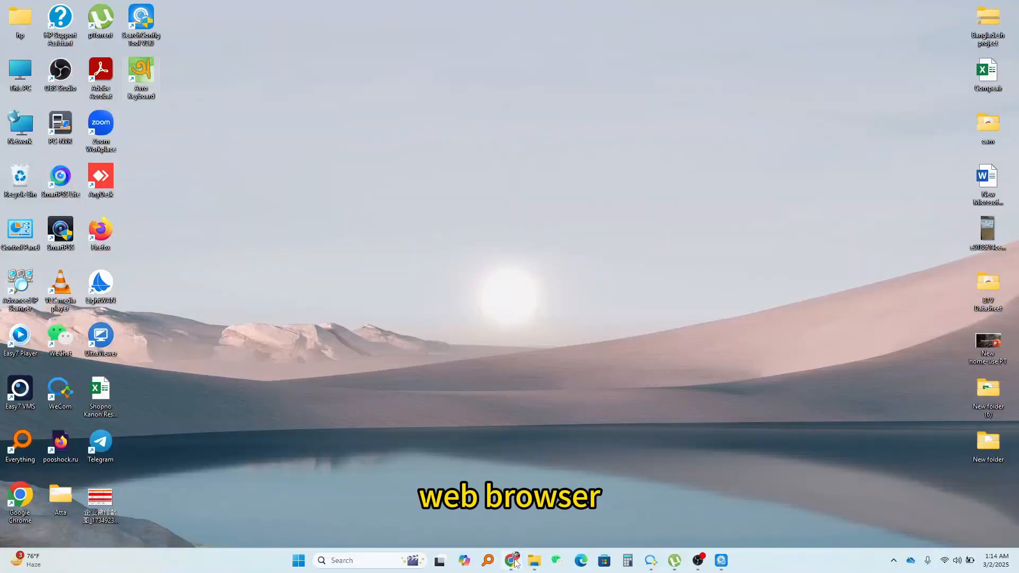
Switch to SearchConfig Tool on the PC and open the web page of the NVR at 192.168.0.221
mouse_move(512, 563)
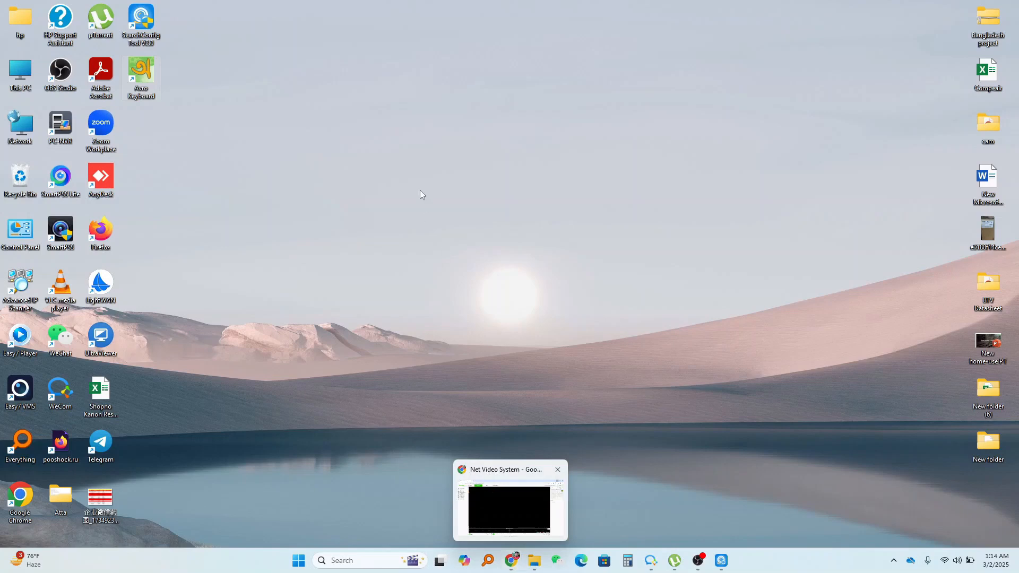
double_click(148, 21)
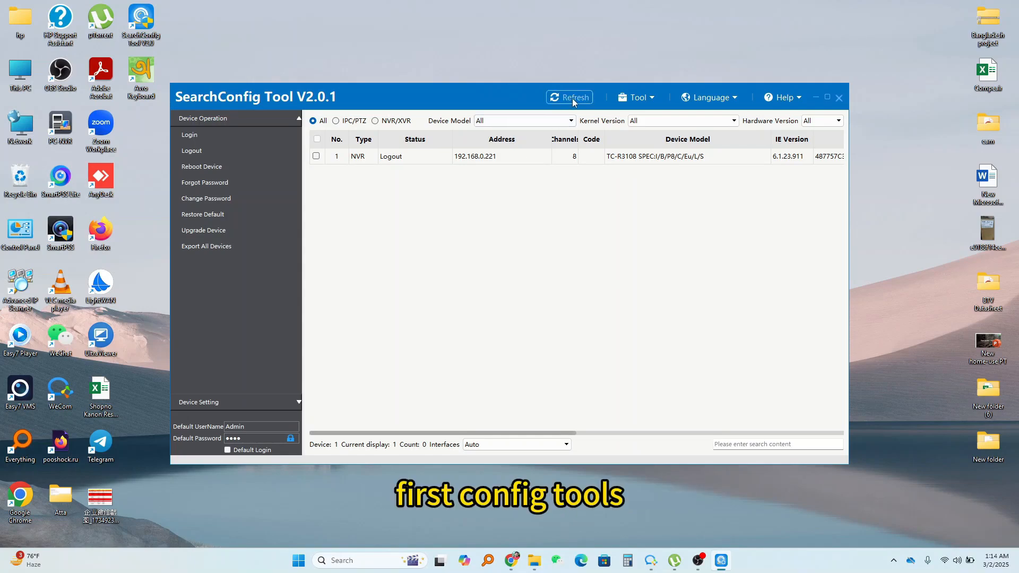
double_click(480, 157)
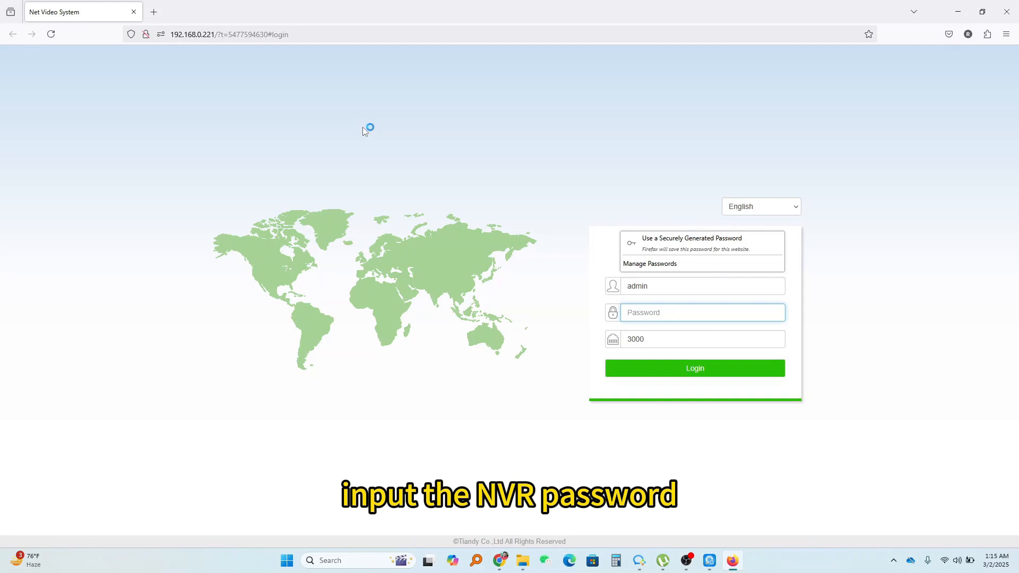
Log in to the NVR's web page as admin with the account password, keeping port 3000
click(676, 310)
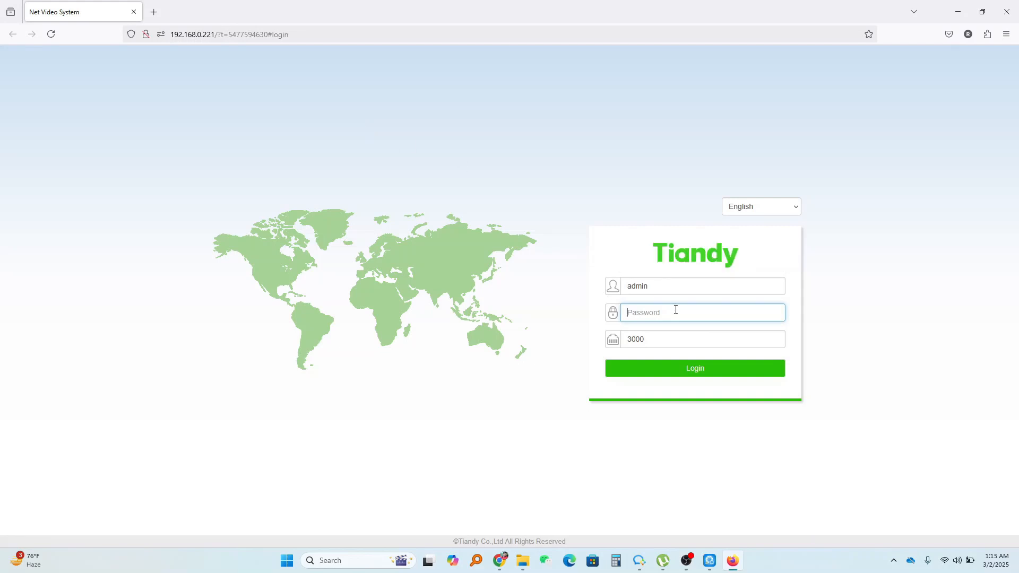
text(•)
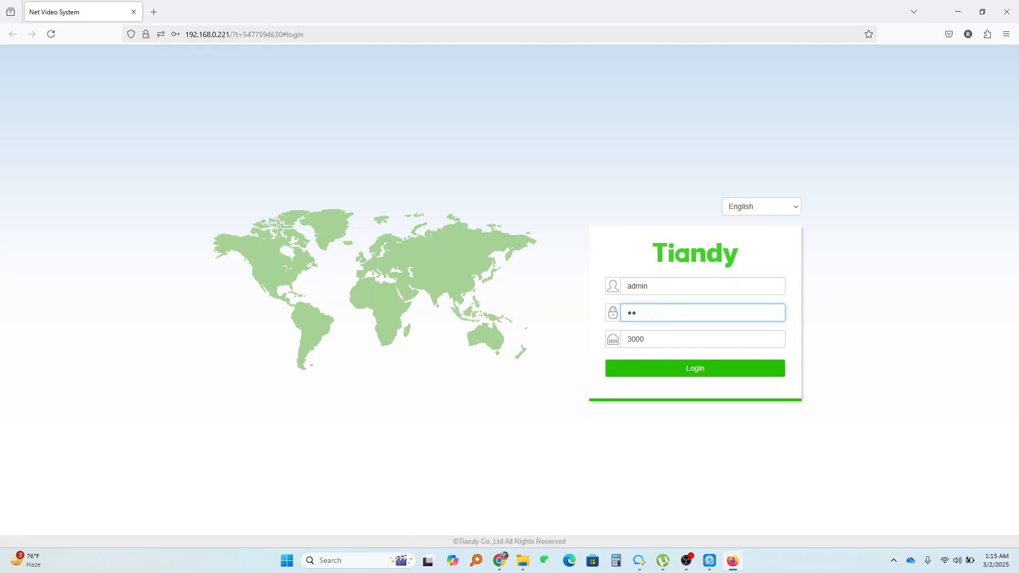
text(••••••••)
click(705, 371)
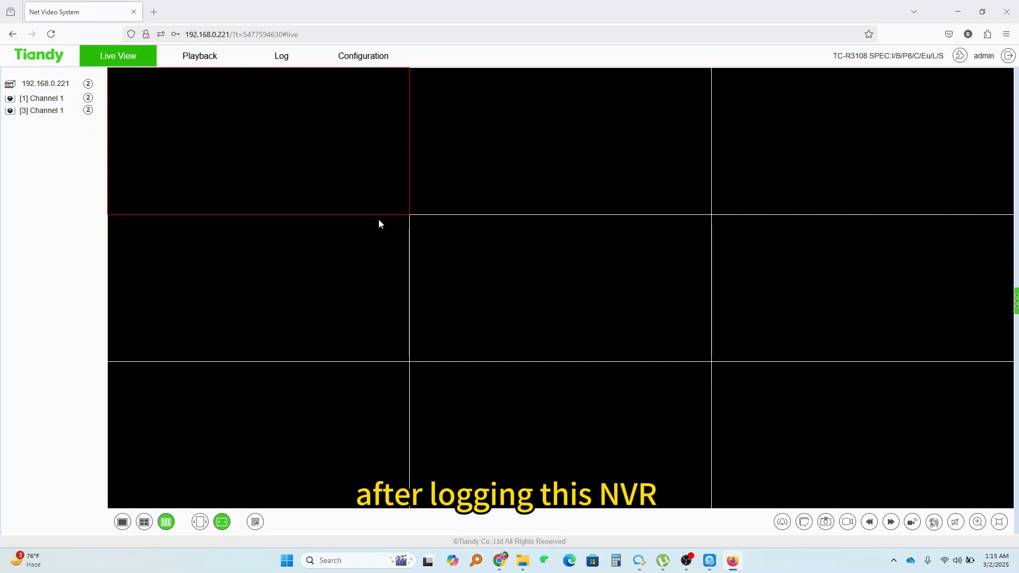
Open the recording download page in playback and choose [3] Channel 1 as the channel
click(200, 57)
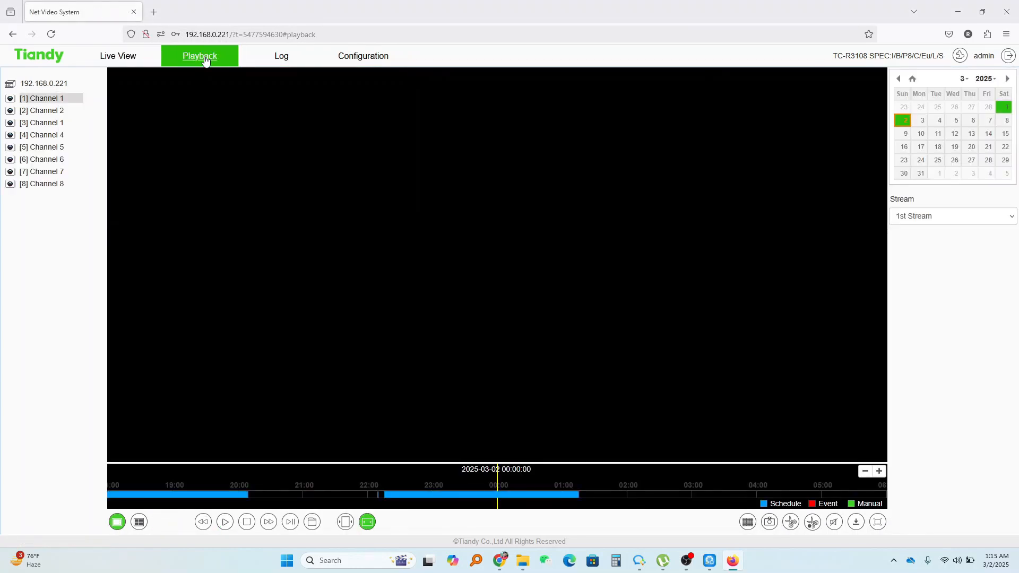
click(856, 523)
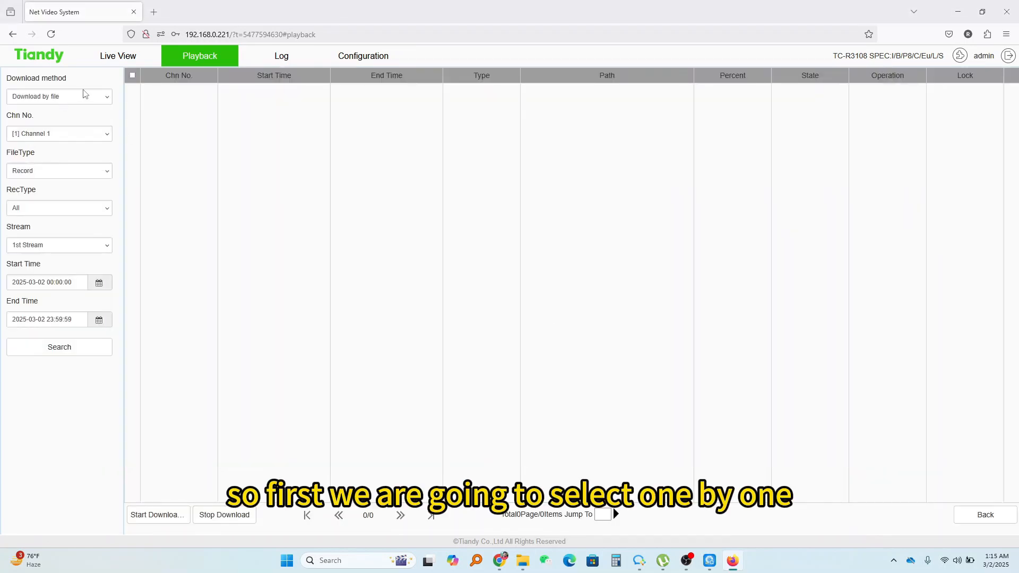
click(87, 139)
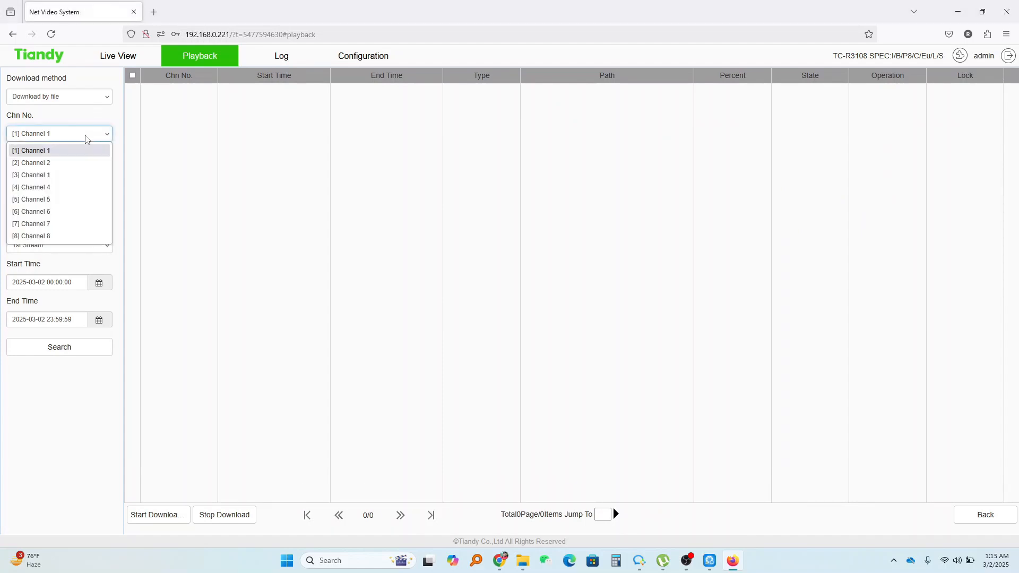
click(48, 176)
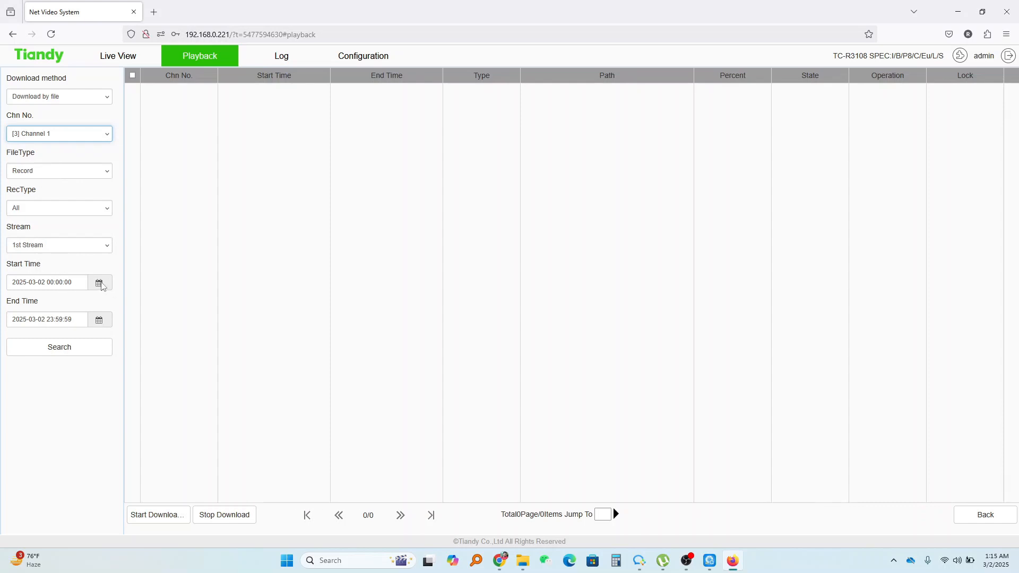
click(101, 285)
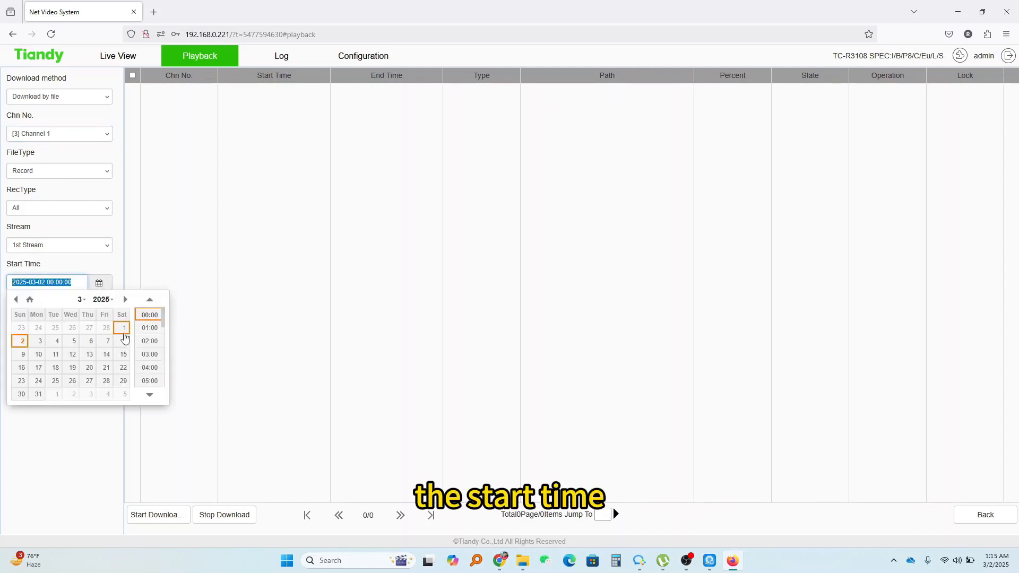
click(125, 329)
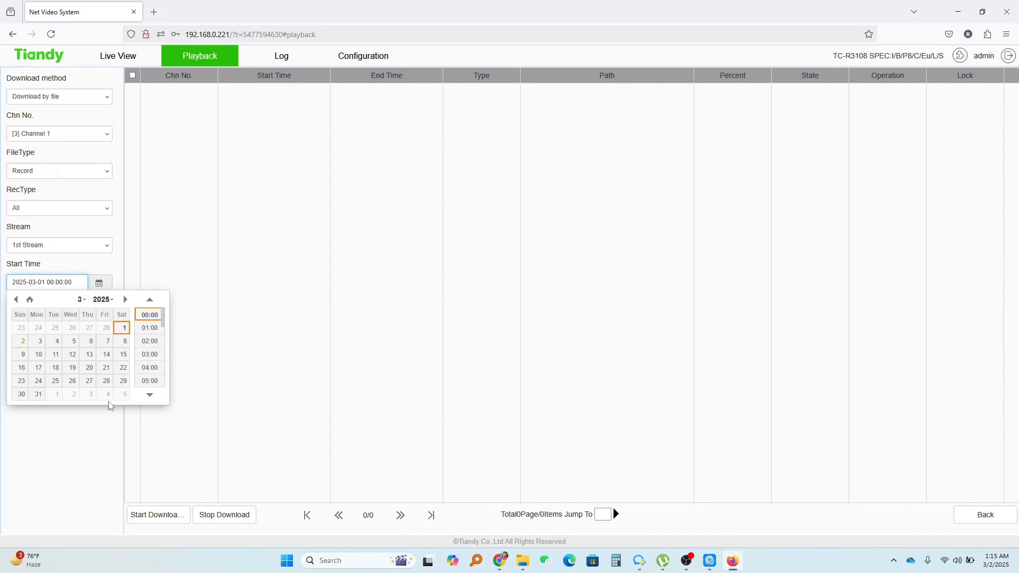
click(149, 315)
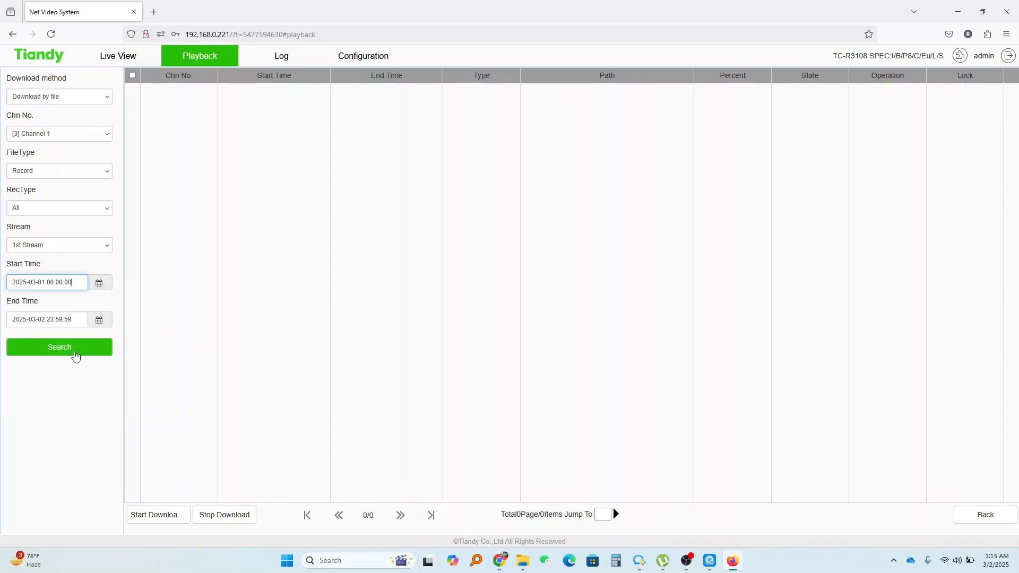
click(74, 348)
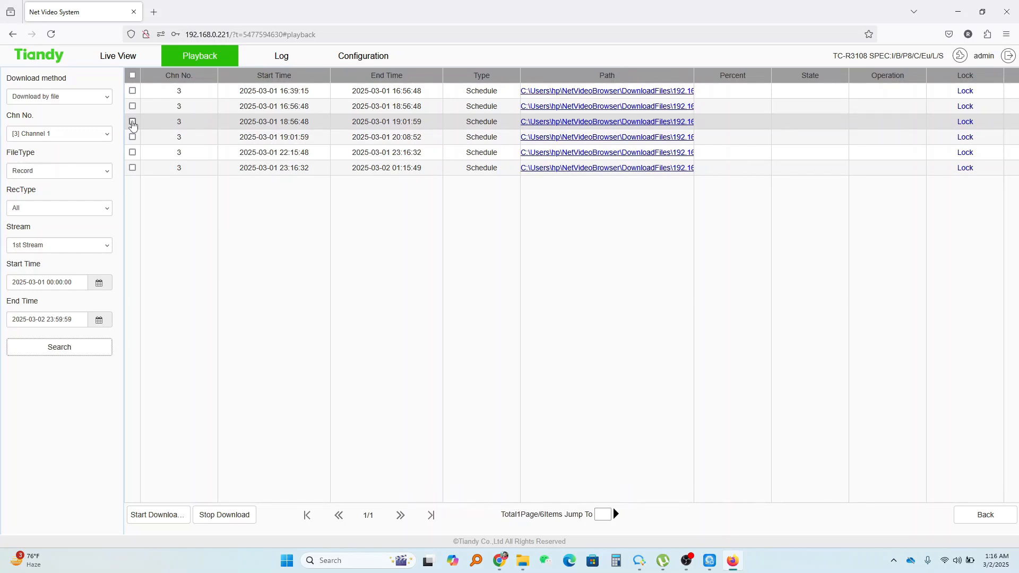
click(133, 121)
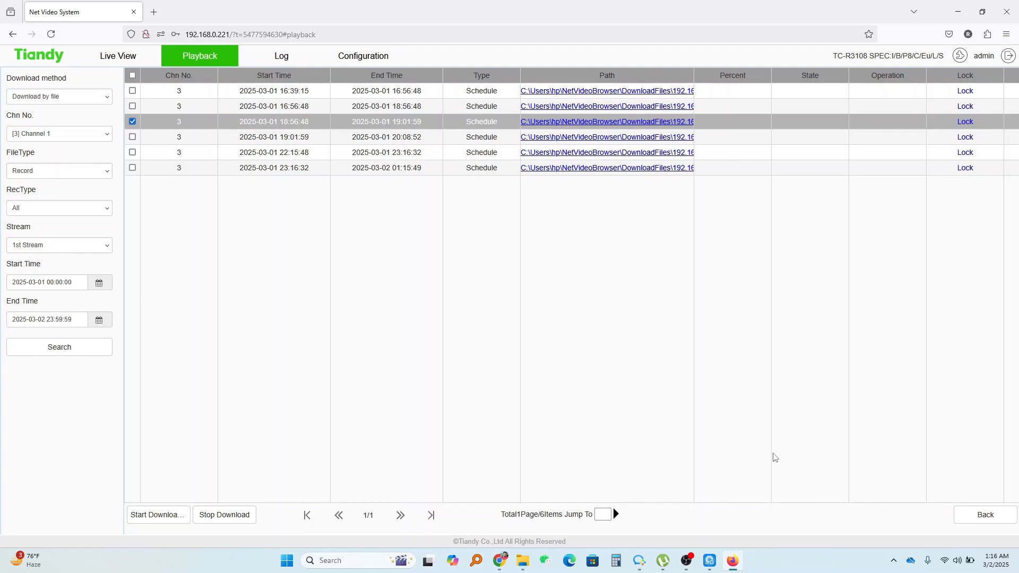
click(163, 522)
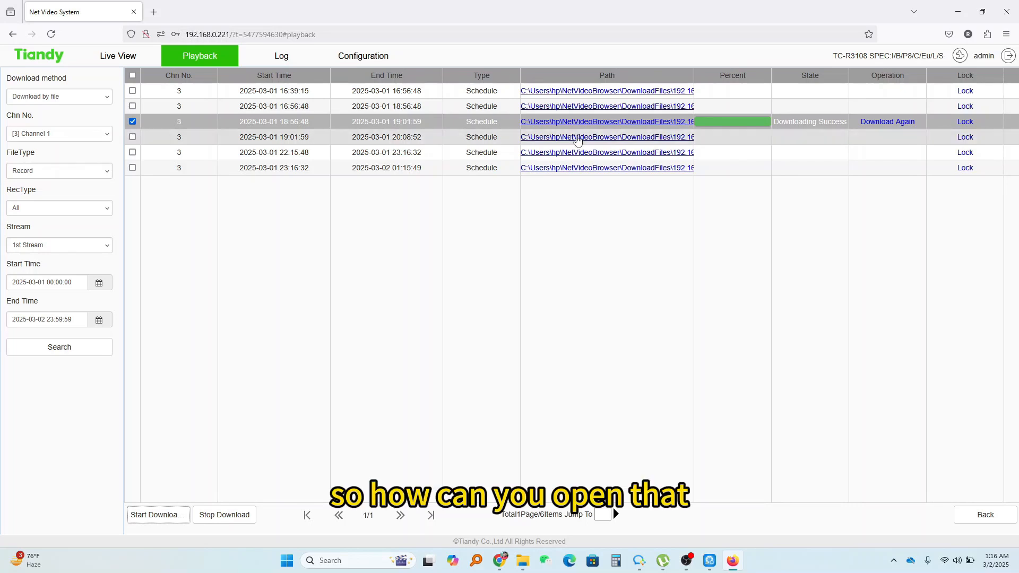
Open the recording's DownloadFiles folder in File Explorer and play 192.168.0.221_003M_20250301185648000.mp4 in VLC media player
click(614, 123)
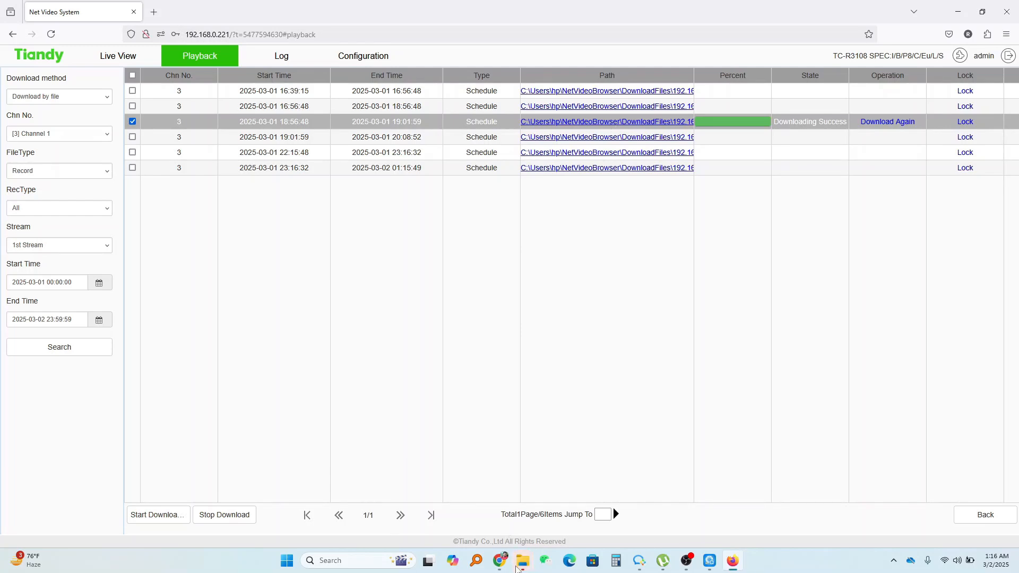
mouse_move(522, 560)
click(603, 491)
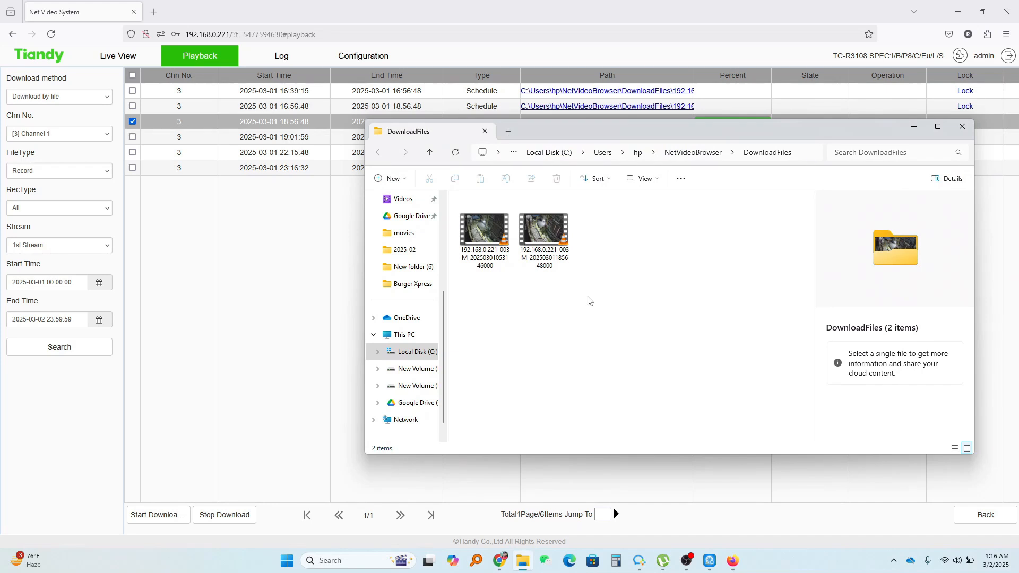
click(552, 236)
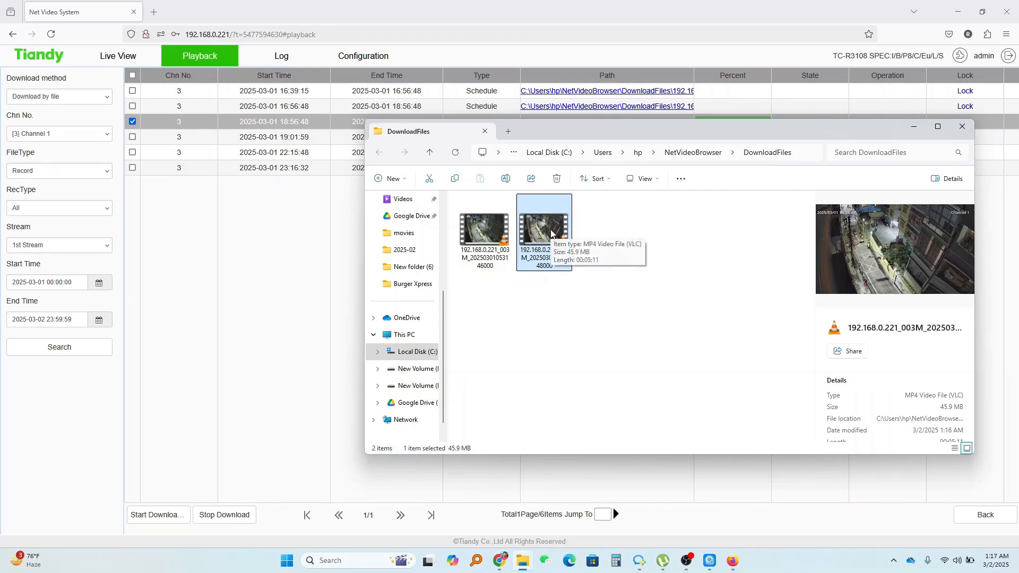
double_click(551, 233)
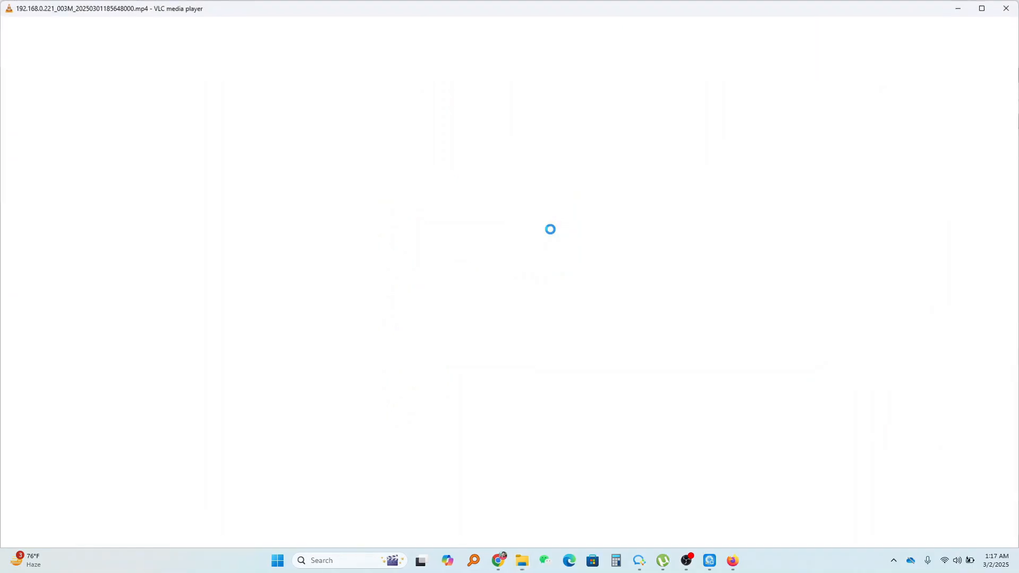